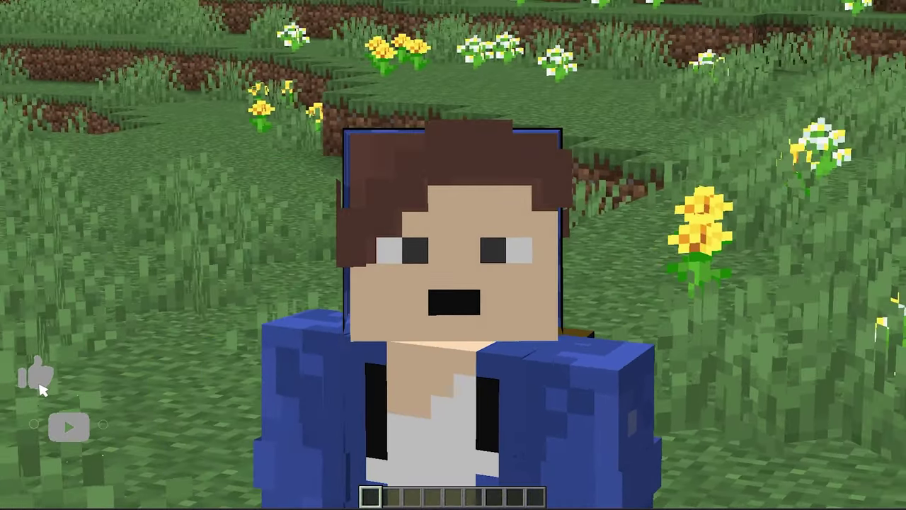
Expand the preview versions listed under Minecraft 1.21.3 on the OptiFine site
key("w")
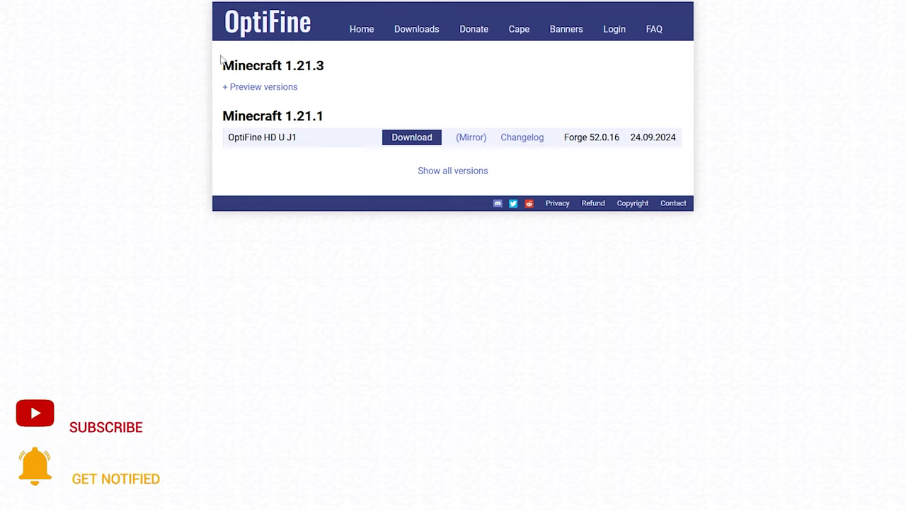
left_click_drag(223, 65, 325, 64)
left_click(325, 63)
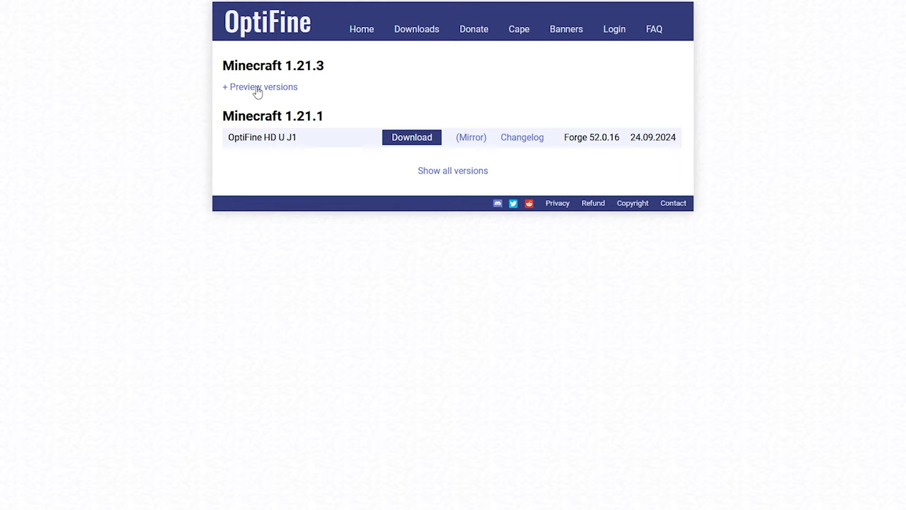
left_click(258, 91)
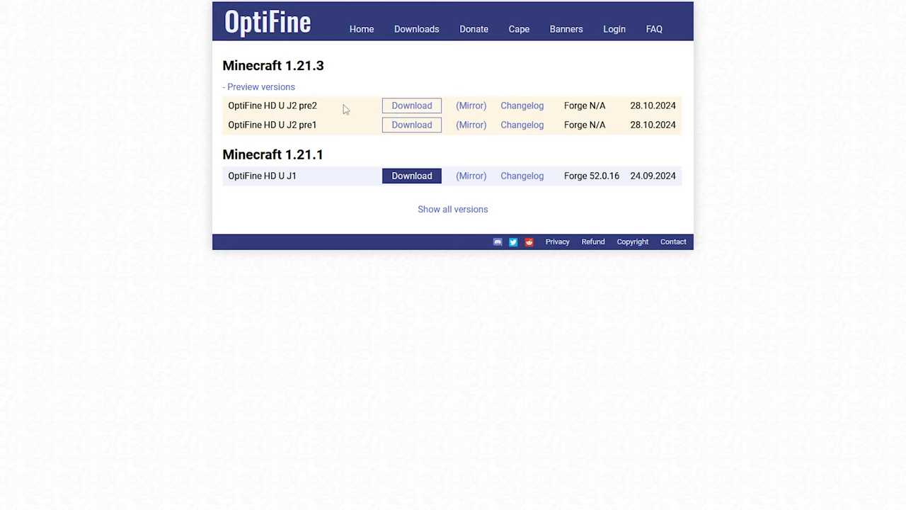
Go to the Mirror download page for OptiFine HD U J2 pre2
left_click_drag(229, 111, 324, 109)
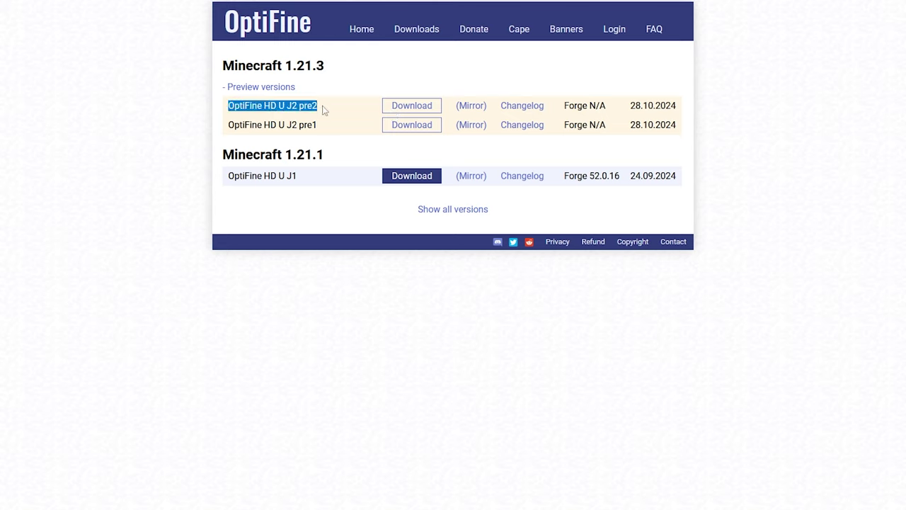
left_click(348, 111)
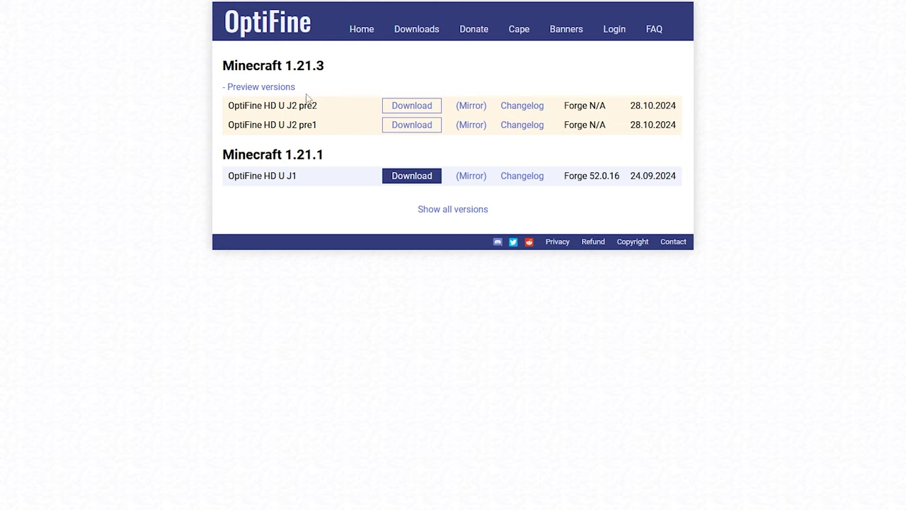
left_click(469, 110)
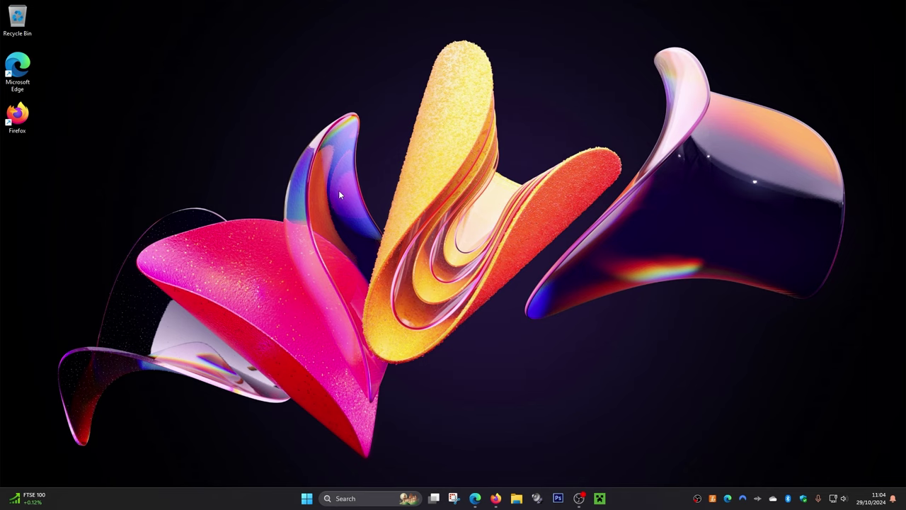
Move the OptiFine 1.21.3 HD U J2 pre2 jar from Downloads to the desktop and close File Explorer
left_click(516, 499)
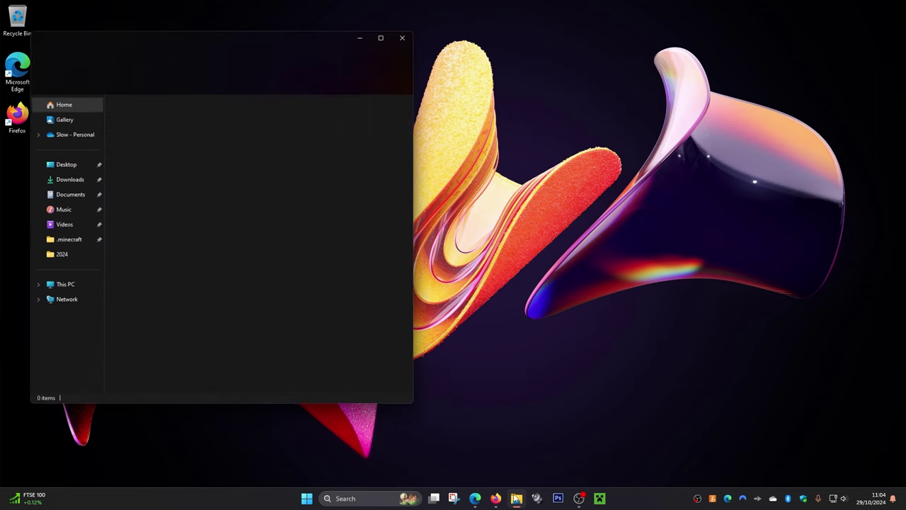
left_click(69, 181)
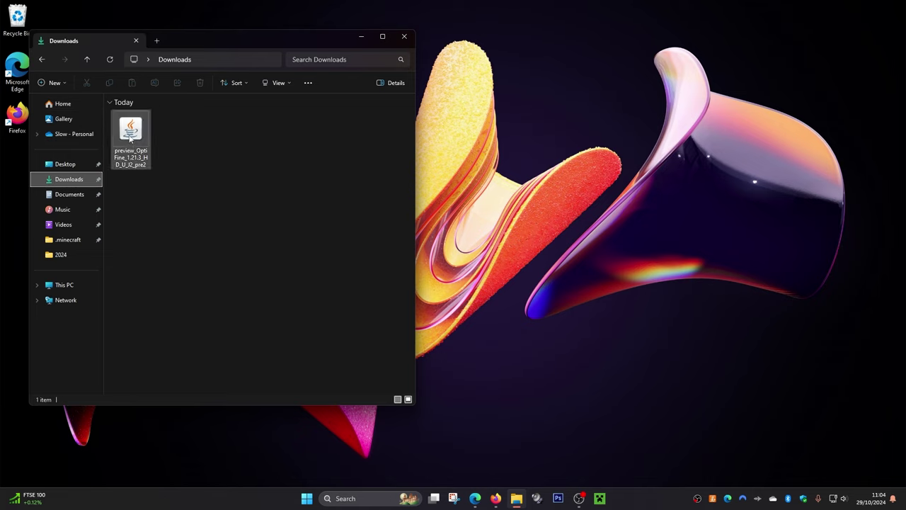
left_click_drag(135, 142, 458, 83)
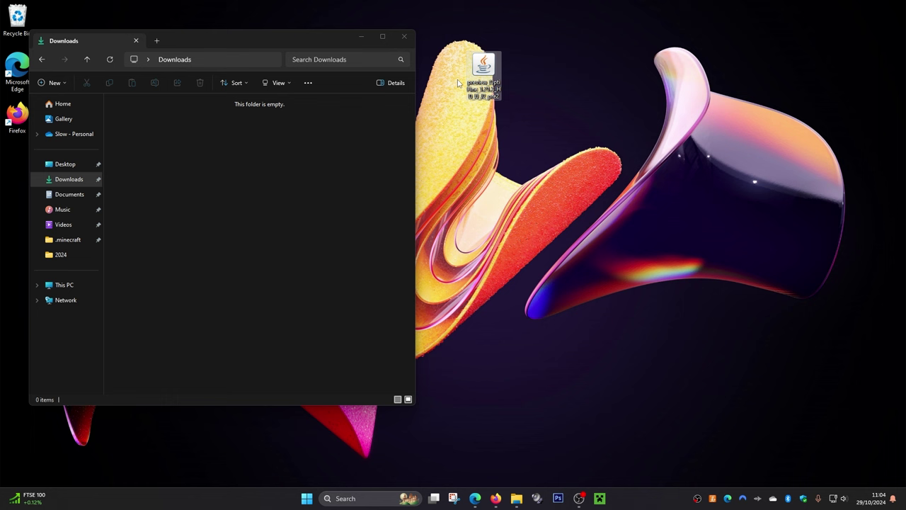
left_click(405, 37)
left_click_drag(448, 42, 514, 109)
left_click(498, 133)
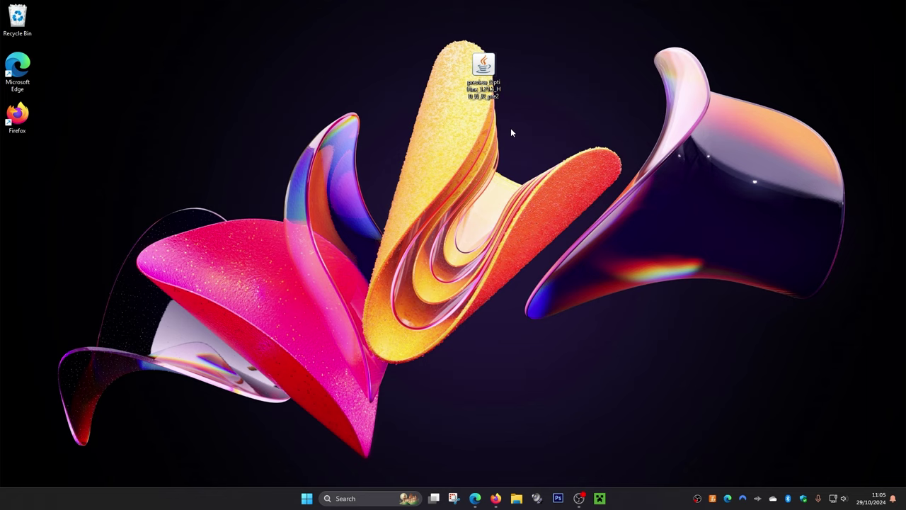
left_click_drag(445, 34, 513, 88)
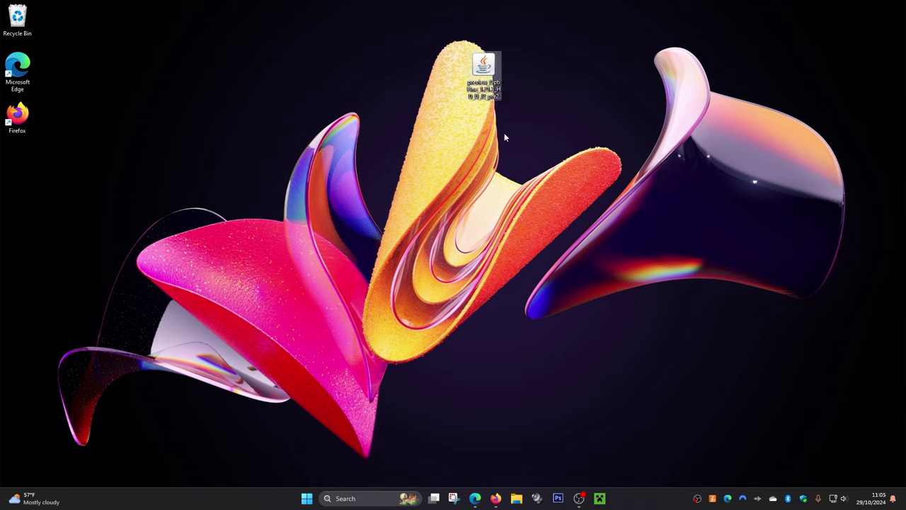
right_click(487, 69)
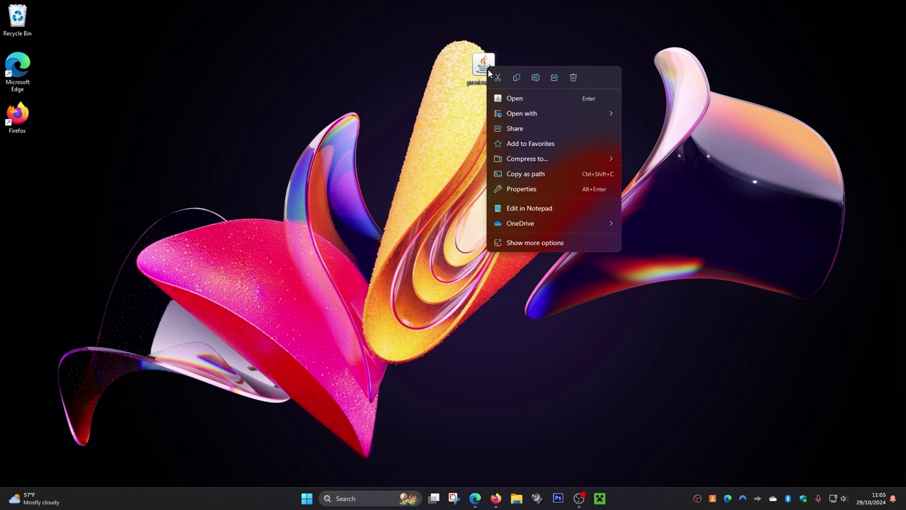
mouse_move(511, 117)
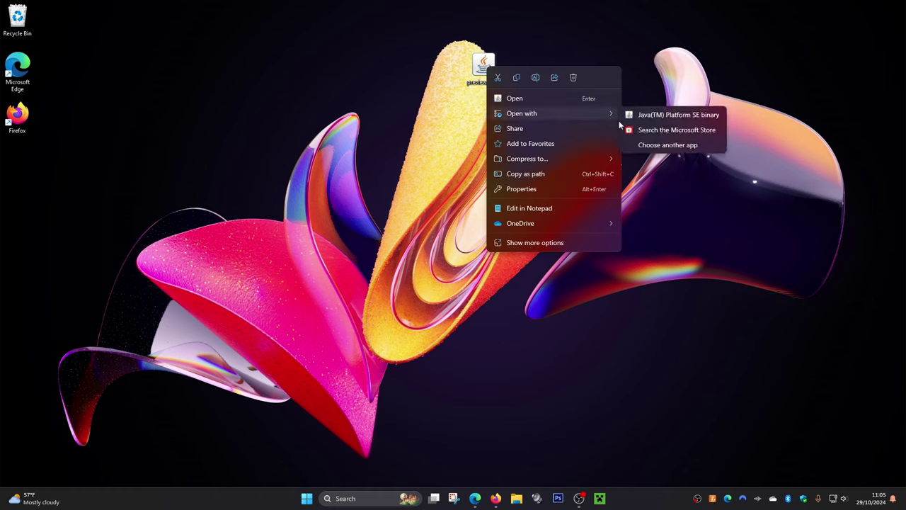
left_click(643, 116)
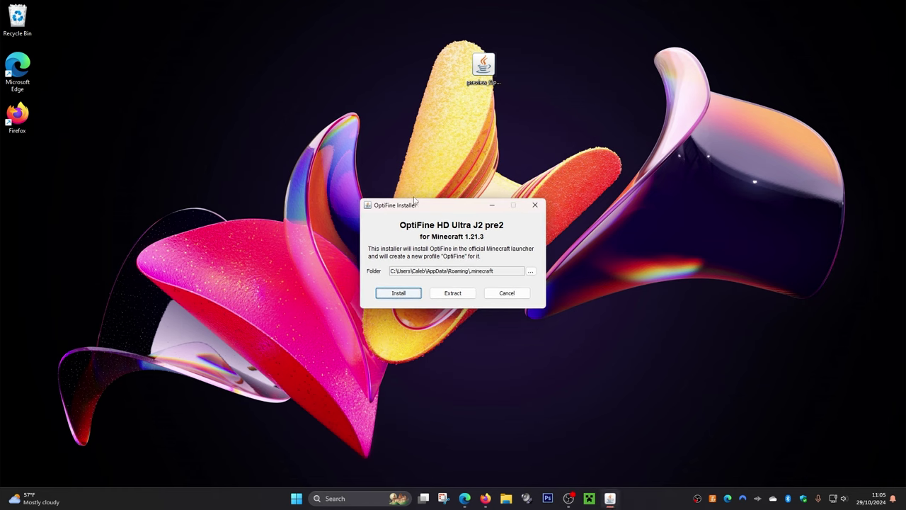
left_click(398, 293)
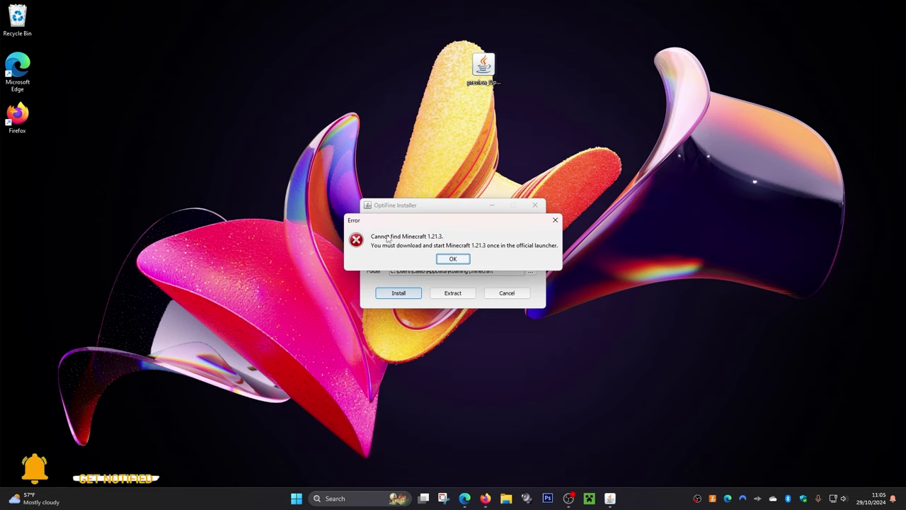
left_click(453, 259)
left_click(536, 206)
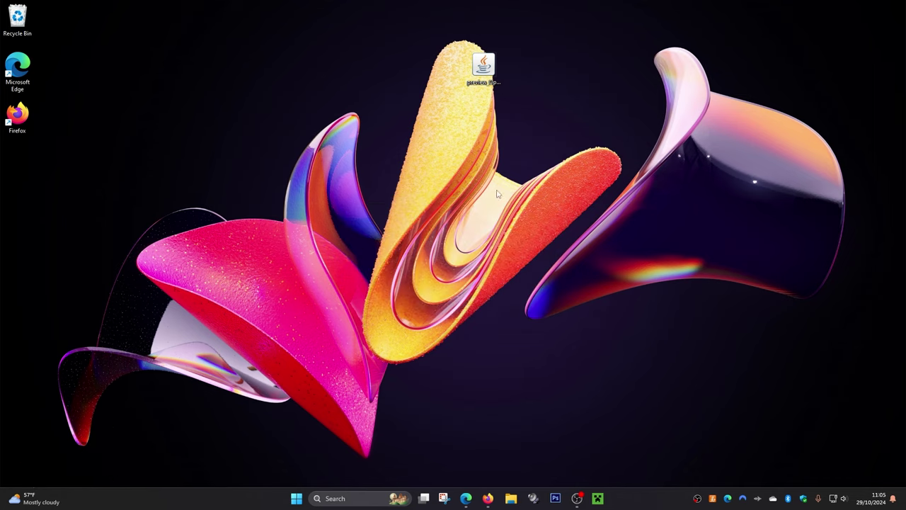
Launch Minecraft 1.21.3 (Latest release) once from the launcher, then quit the game
left_click(598, 498)
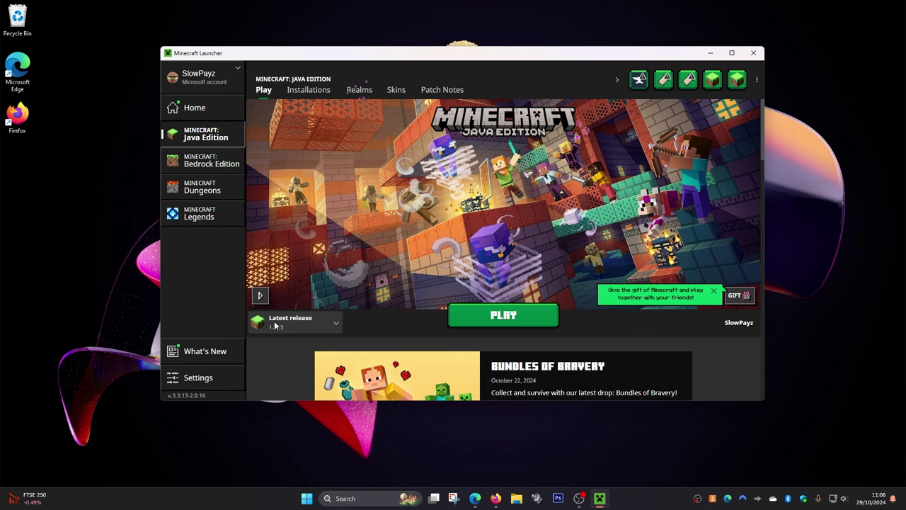
left_click(507, 318)
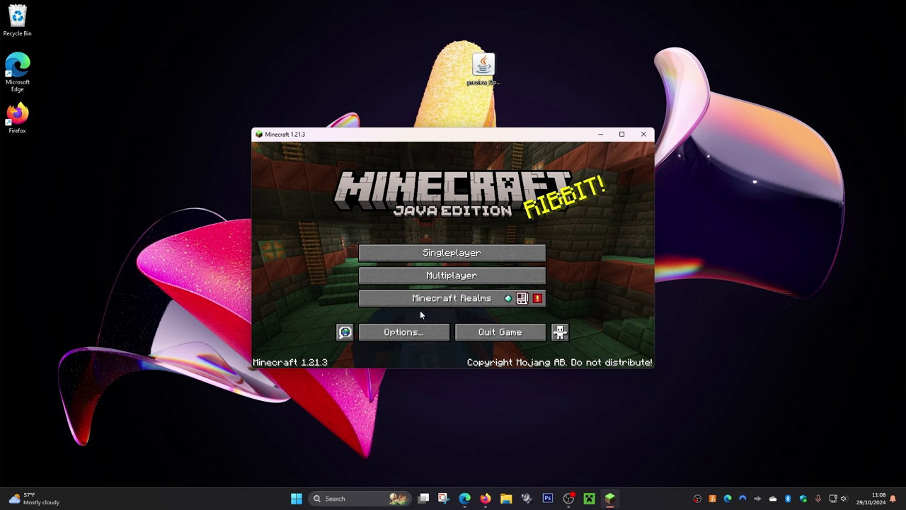
left_click(497, 333)
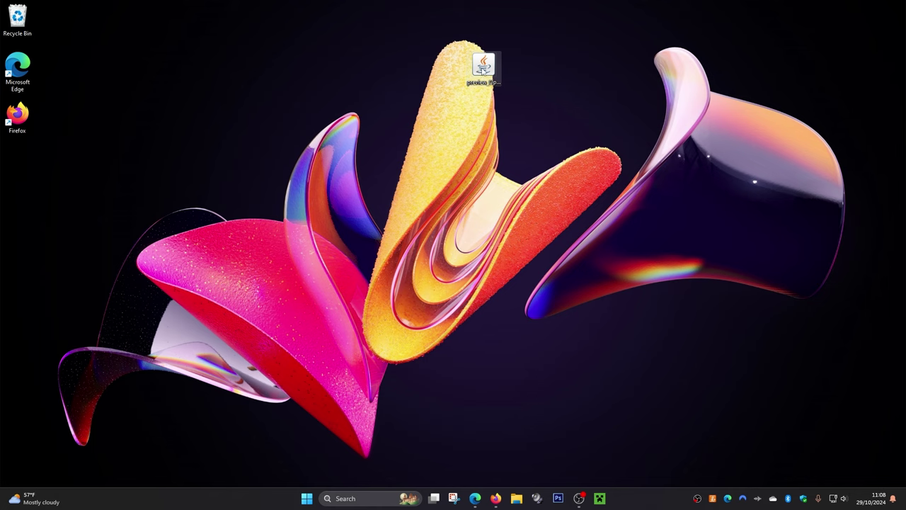
Run the OptiFine jar with Java to install HD Ultra J2 pre2, then delete the jar
right_click(484, 71)
mouse_move(503, 114)
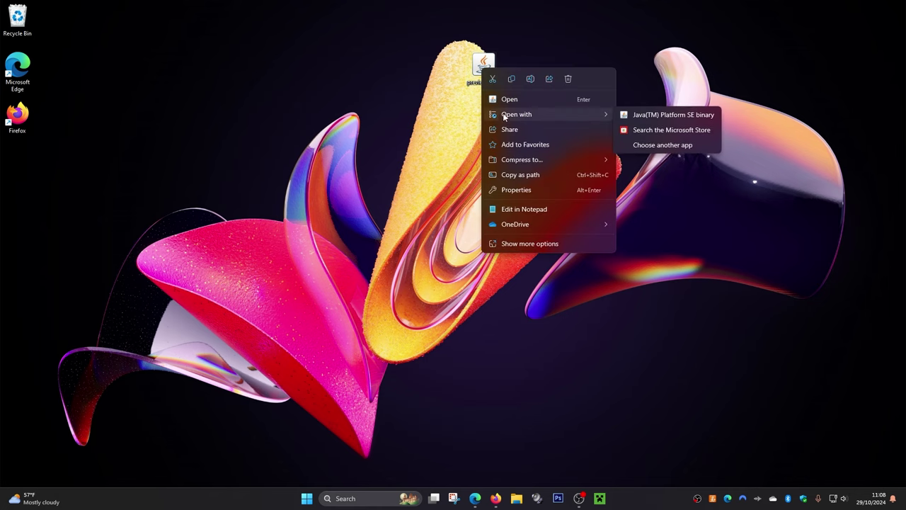
left_click(636, 116)
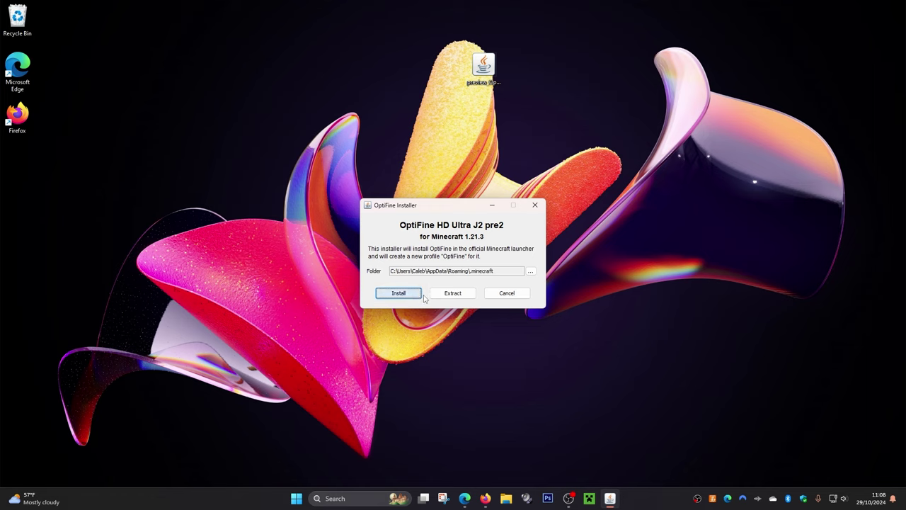
left_click(382, 294)
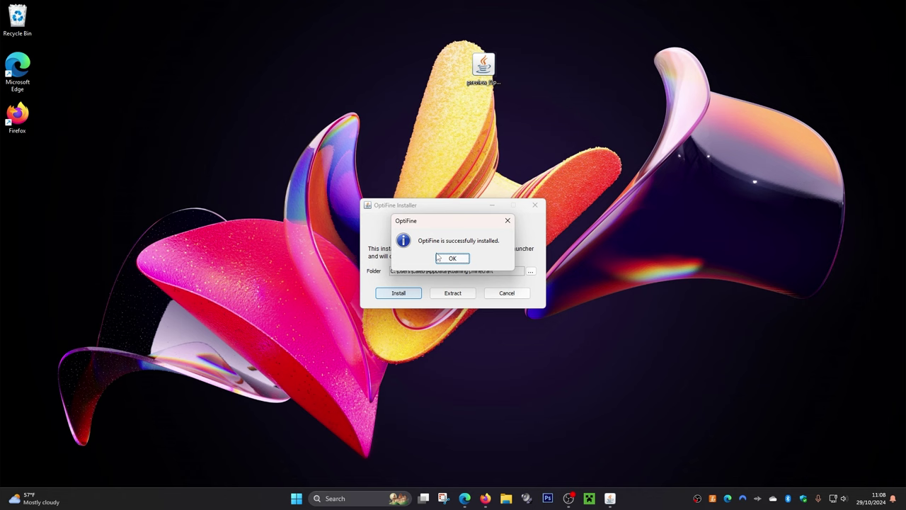
left_click(453, 259)
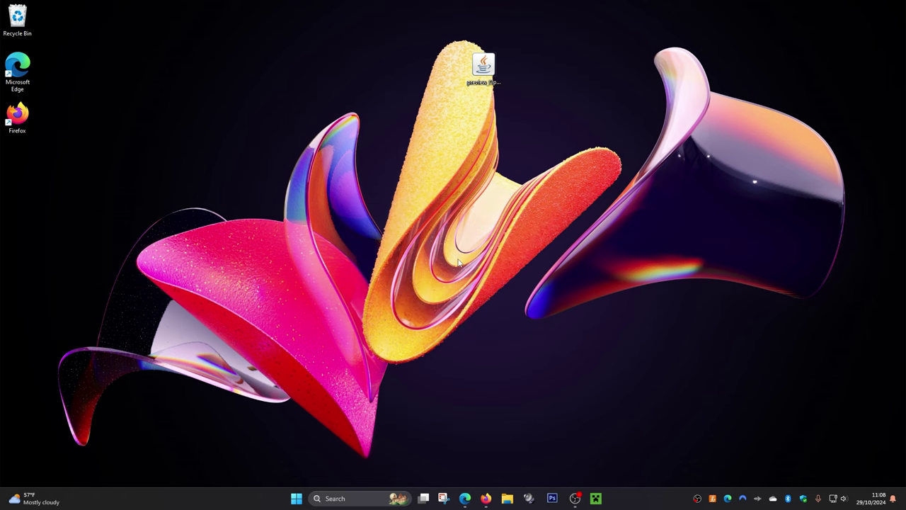
left_click(478, 79)
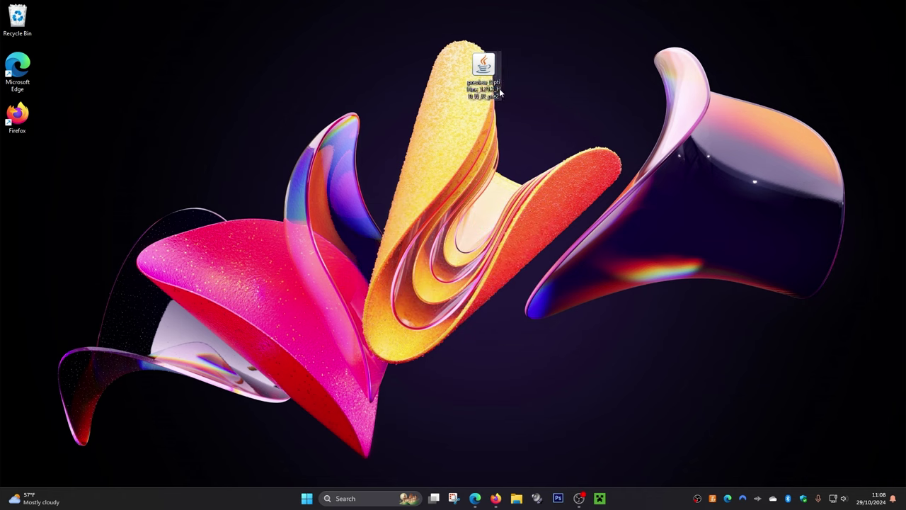
key("Delete")
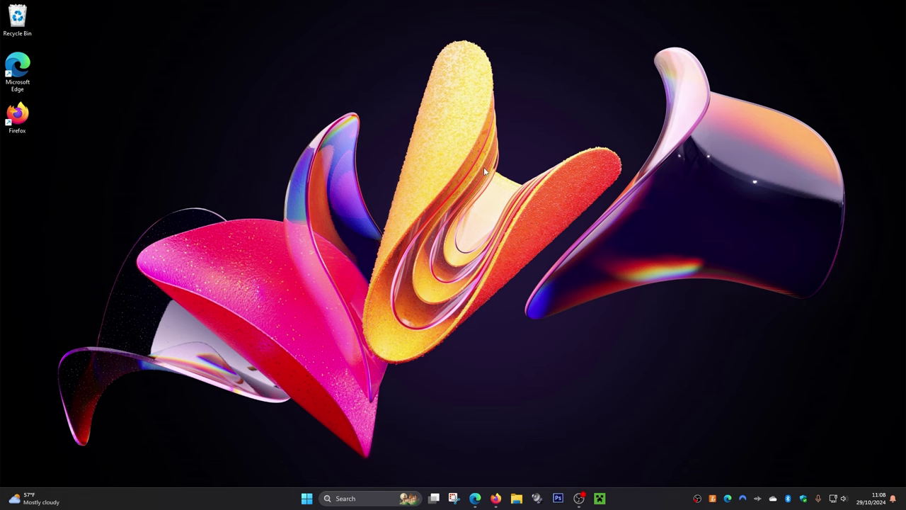
Show the launcher's Installations list with Modded enabled, revealing 1.21.3-OptiFine_HD_U_J2_pre2
left_click(600, 498)
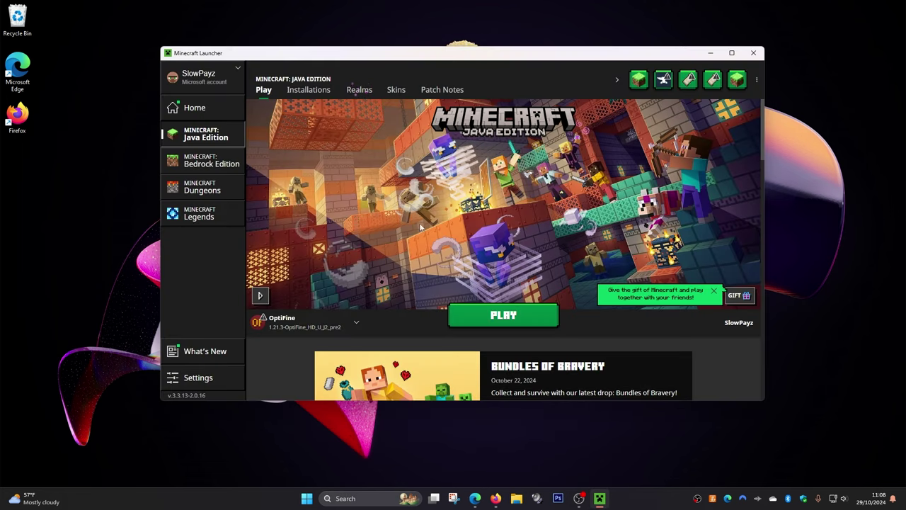
mouse_move(281, 331)
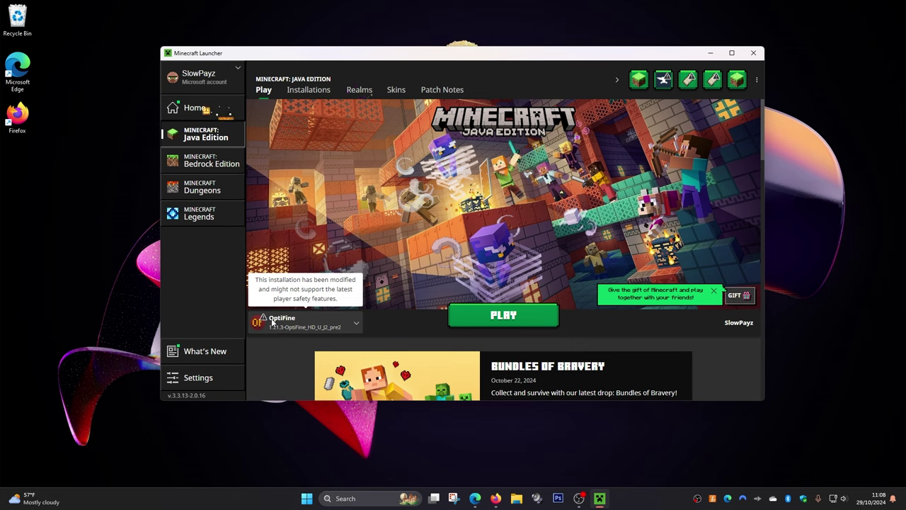
left_click(358, 324)
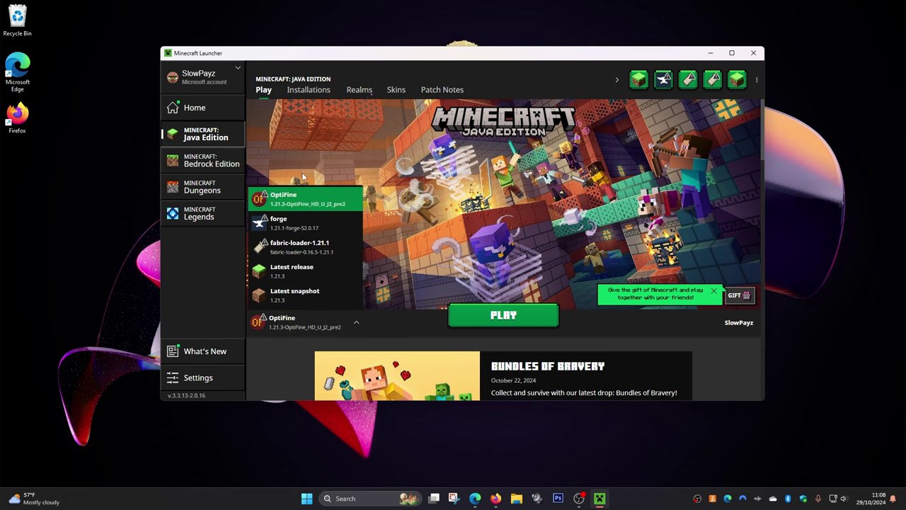
left_click(306, 96)
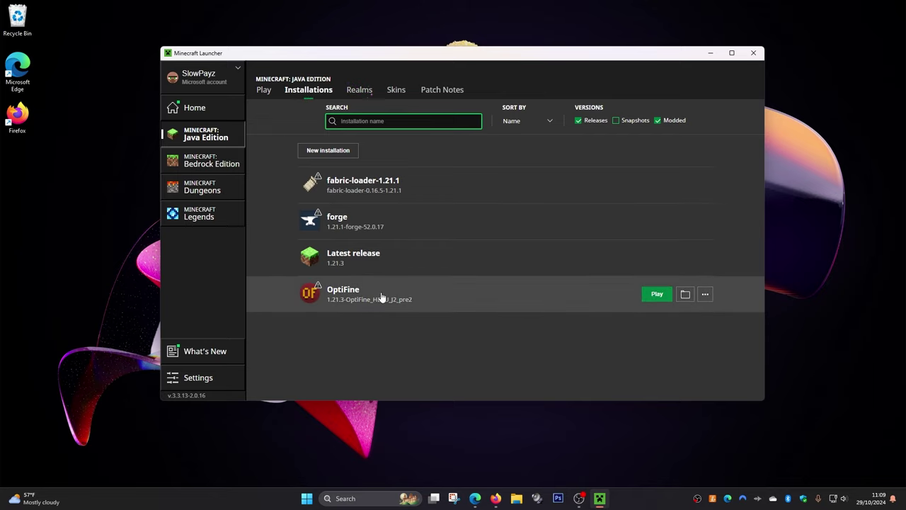
left_click(657, 121)
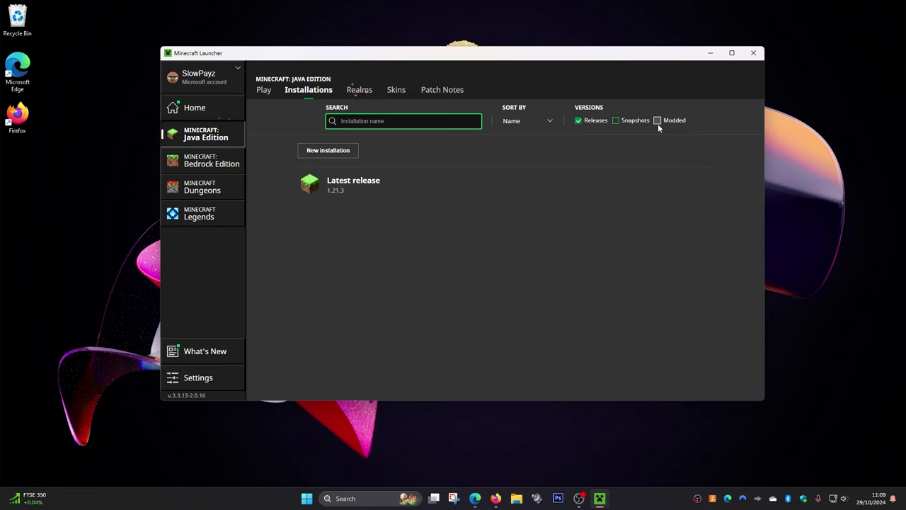
left_click(657, 121)
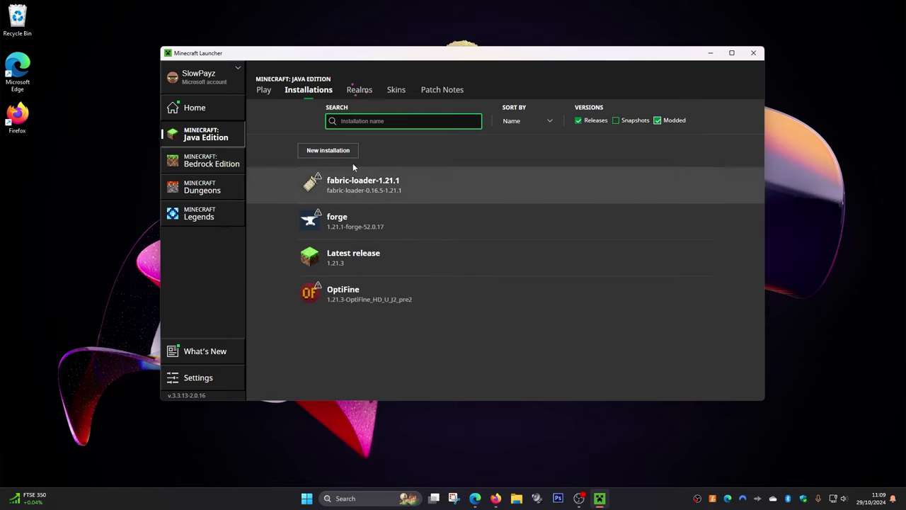
left_click(319, 152)
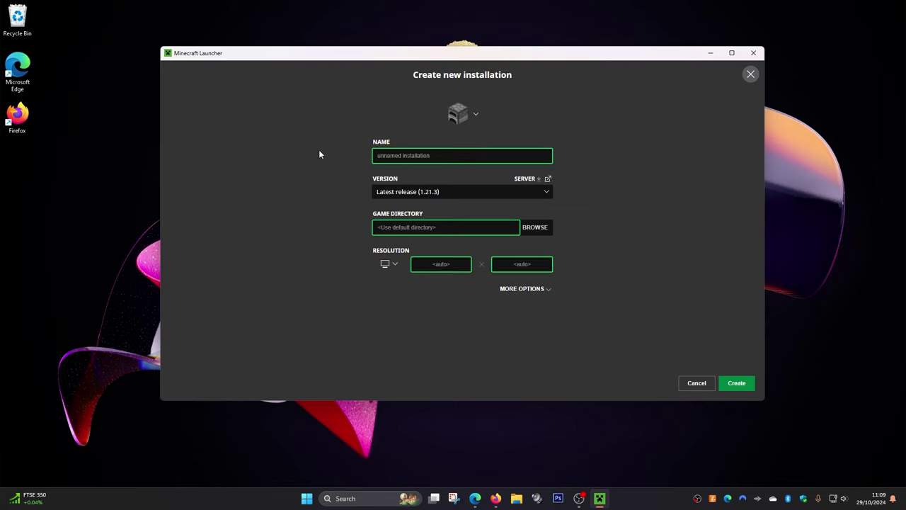
left_click(408, 193)
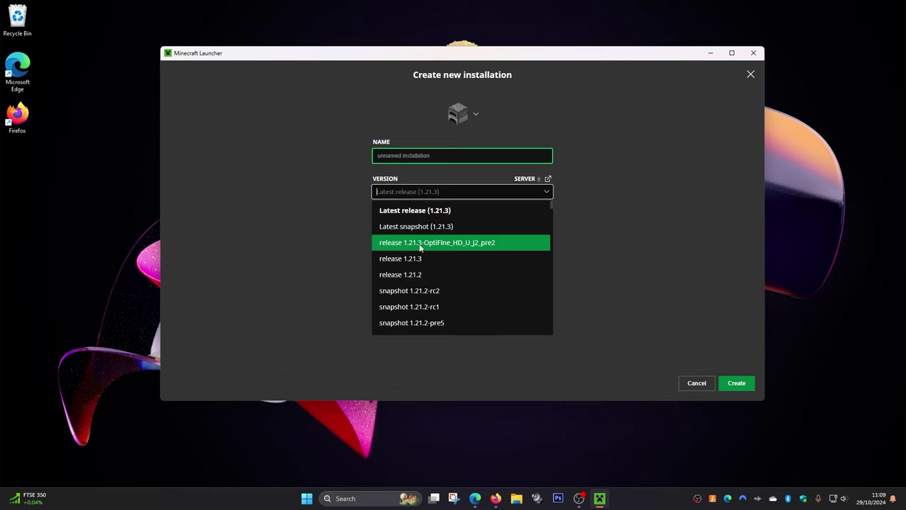
left_click(459, 243)
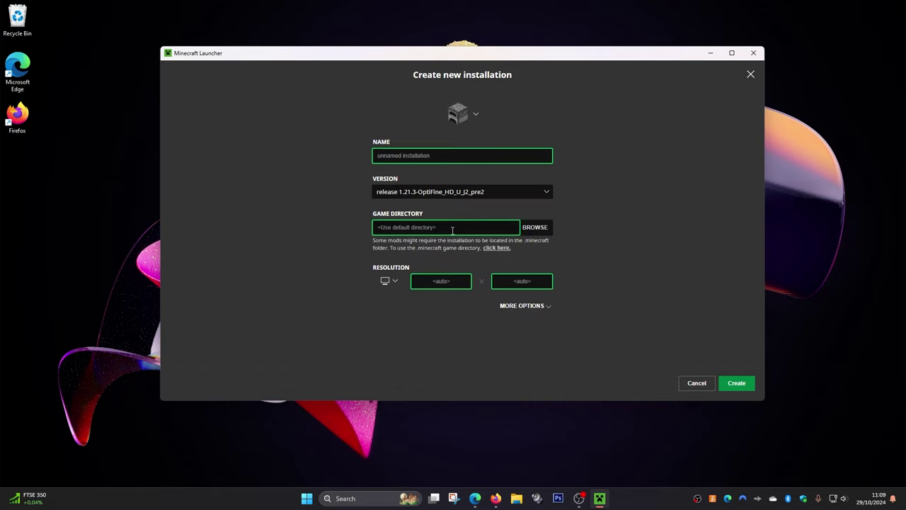
left_click(413, 155)
left_click(462, 115)
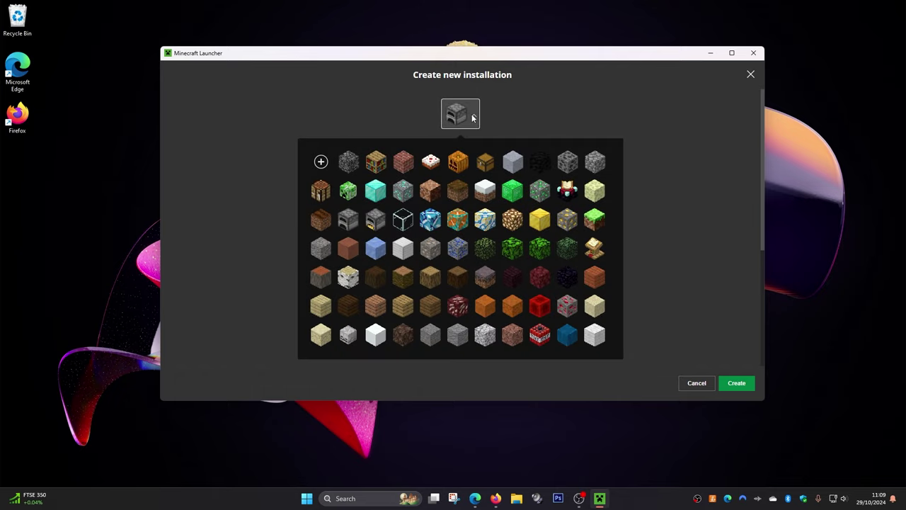
left_click(493, 151)
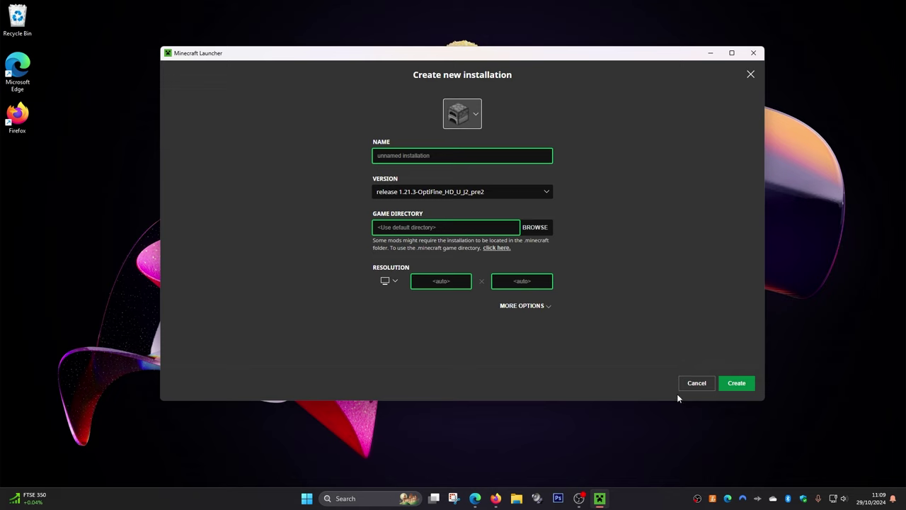
left_click(696, 383)
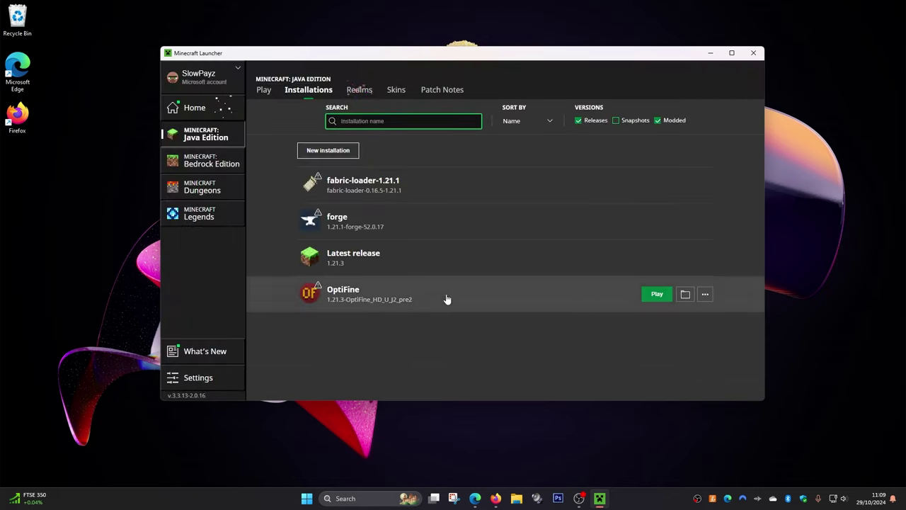
Play the 1.21.3-OptiFine_HD_U_J2_pre2 installation, accepting the modified-installation risks warning
left_click(657, 293)
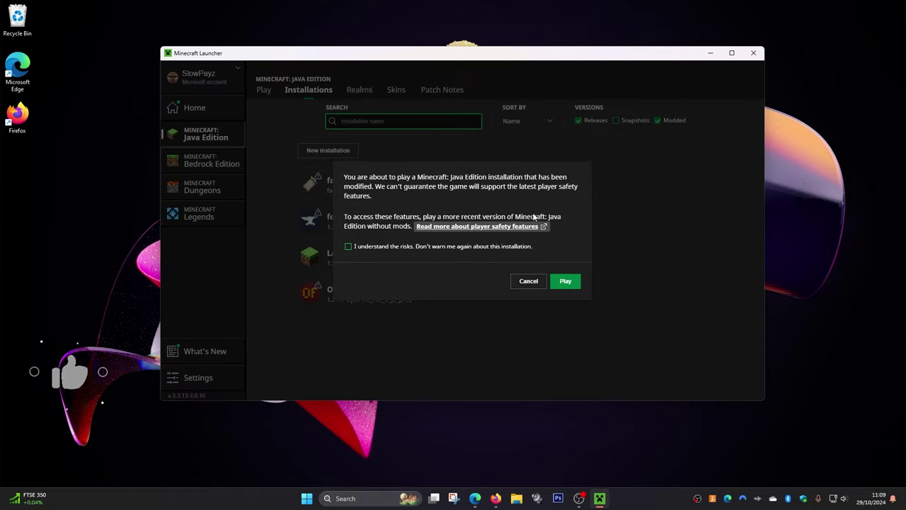
left_click(348, 246)
left_click(566, 281)
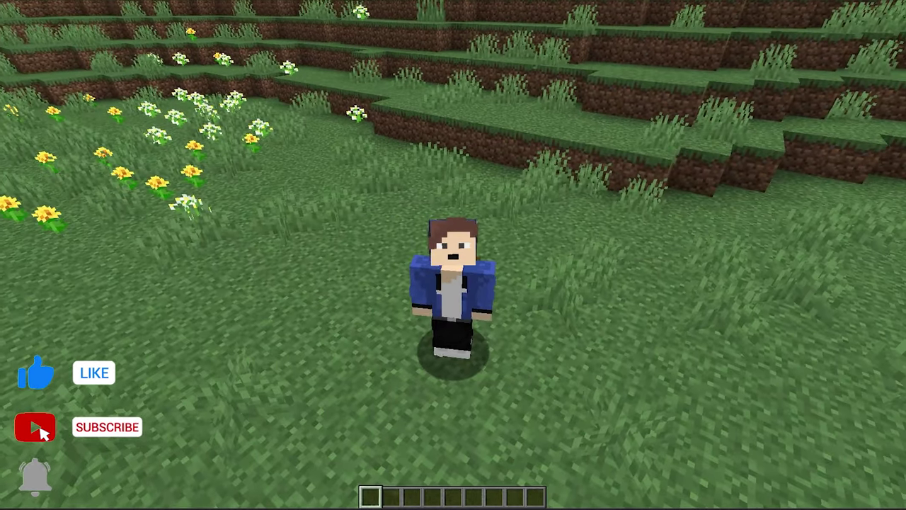